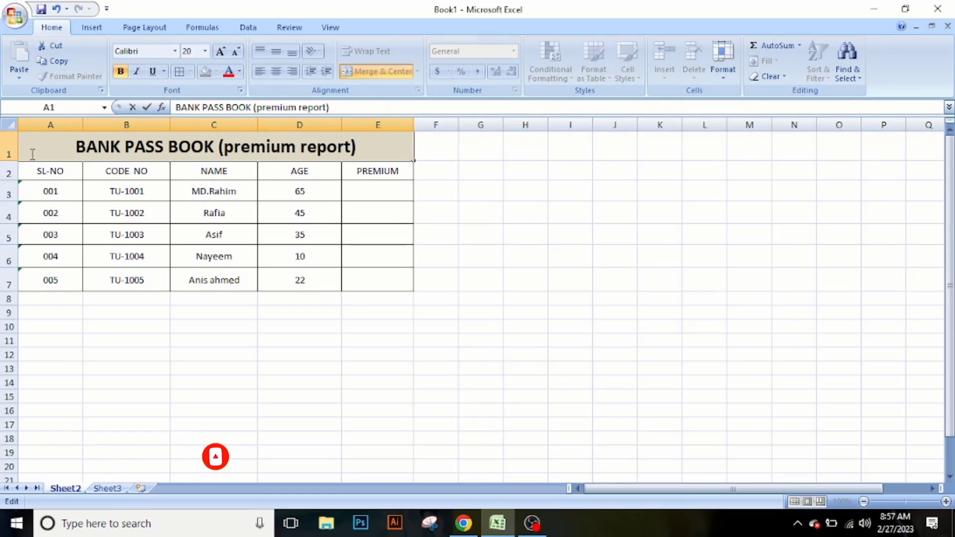
Step: Review the table's headings SL-NO, CODE NO, NAME, AGE and PREMIUM, along with the code entries and the first age
{"action": "left_click", "coordinate": [45, 165]}
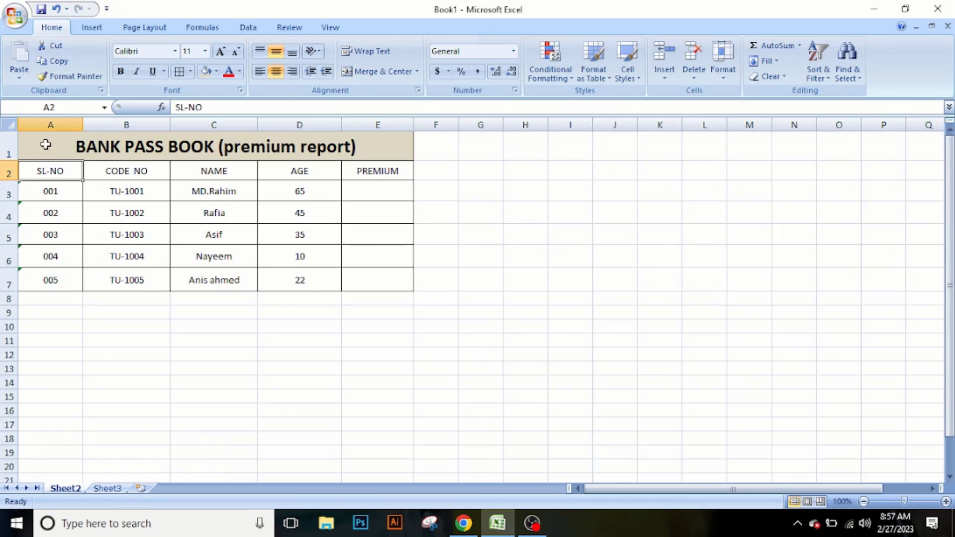
{"action": "left_click", "coordinate": [133, 171]}
{"action": "left_click", "coordinate": [206, 171]}
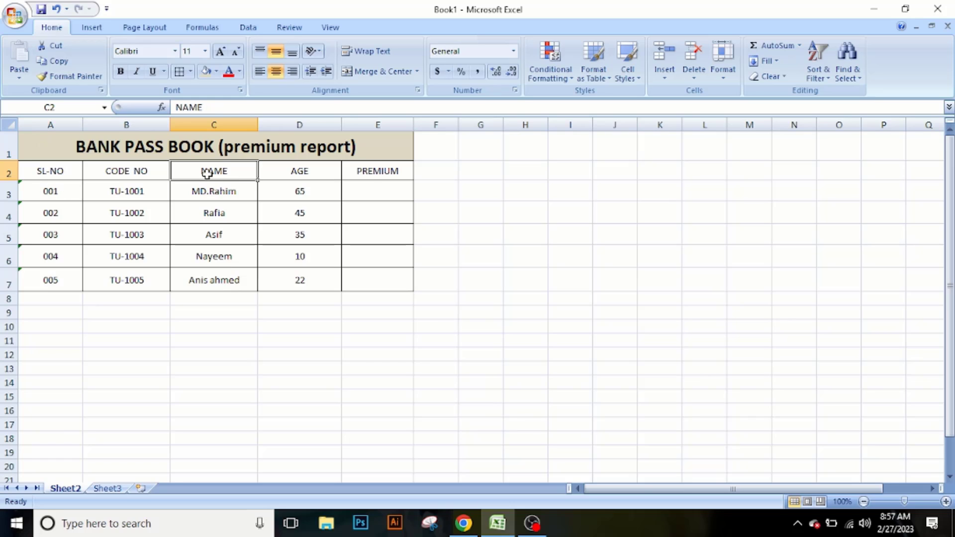
{"action": "left_click", "coordinate": [304, 169]}
{"action": "left_click", "coordinate": [381, 170]}
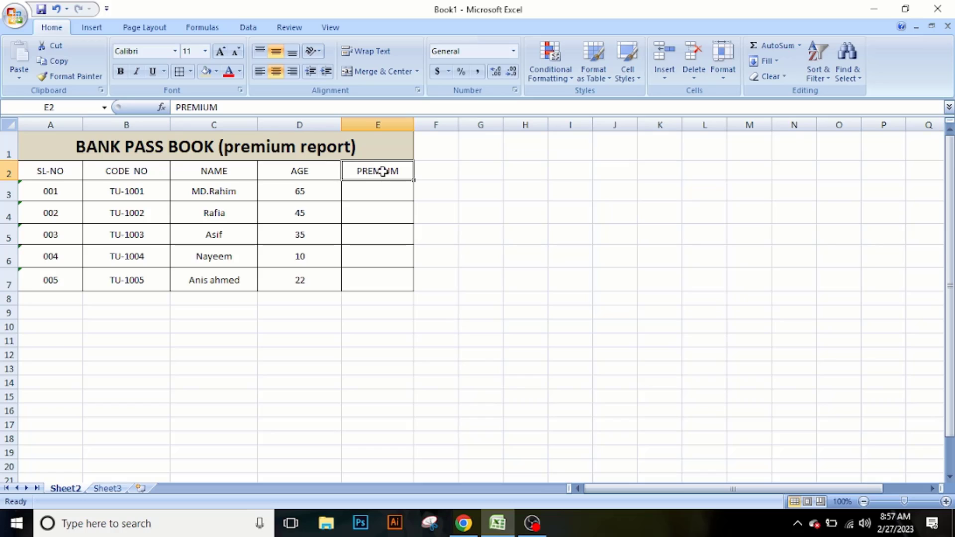
{"action": "left_click", "coordinate": [143, 170]}
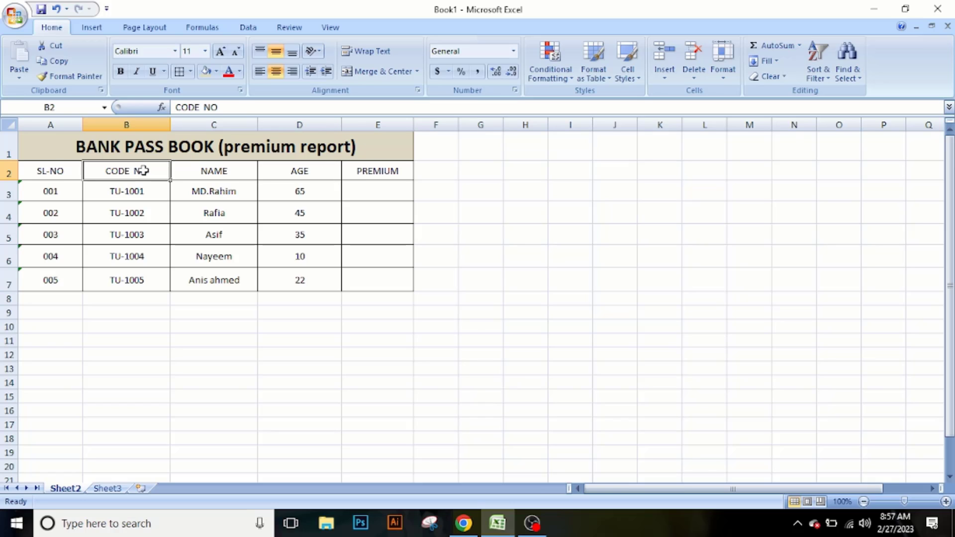
{"action": "left_click_drag", "start_coordinate": [151, 194], "coordinate": [149, 287]}
{"action": "left_click", "coordinate": [149, 195]}
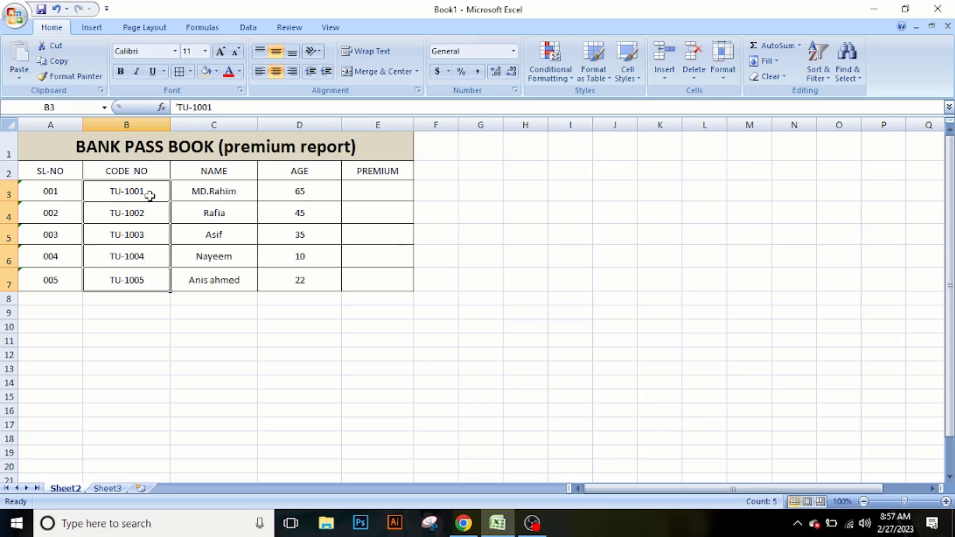
{"action": "left_click", "coordinate": [232, 176]}
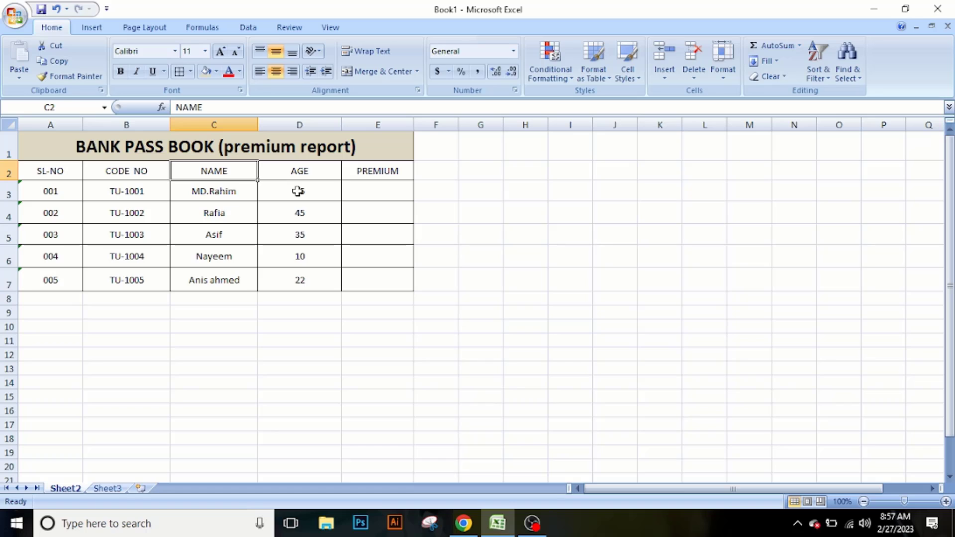
{"action": "left_click", "coordinate": [313, 178]}
{"action": "left_click", "coordinate": [315, 196]}
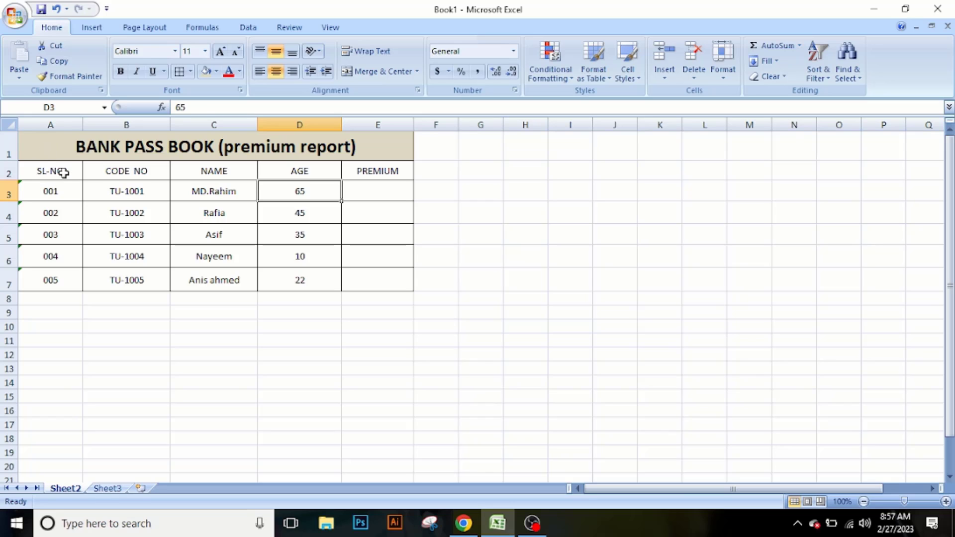
{"action": "left_click", "coordinate": [120, 171]}
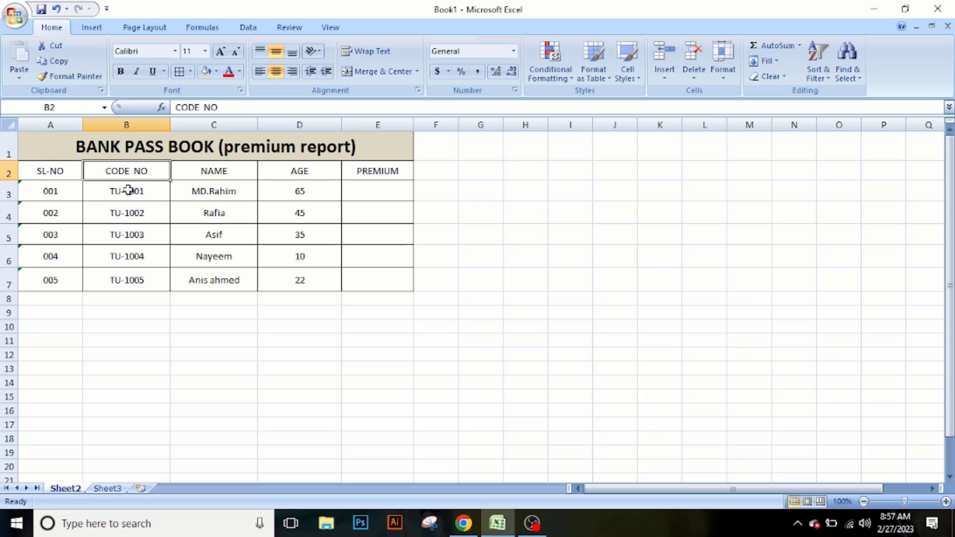
{"action": "left_click", "coordinate": [204, 172]}
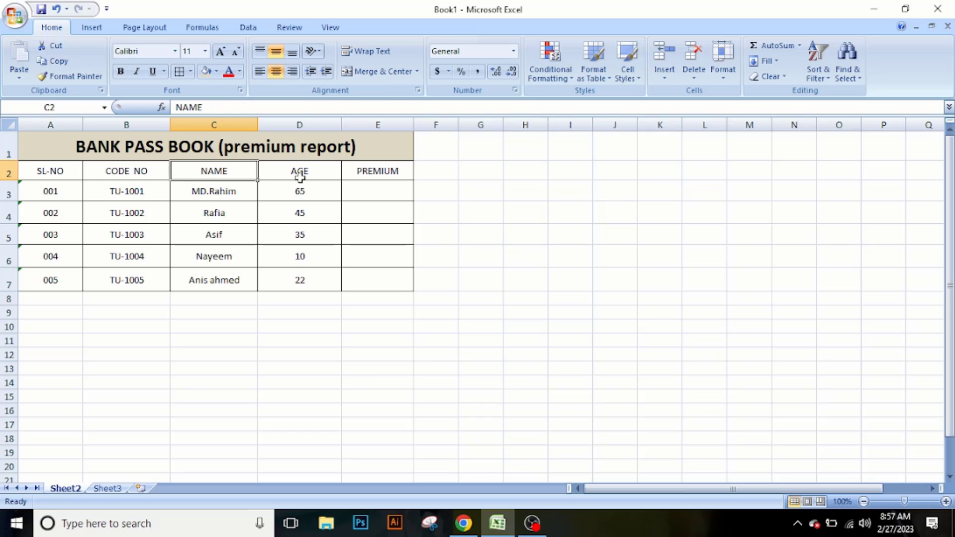
{"action": "left_click", "coordinate": [299, 175]}
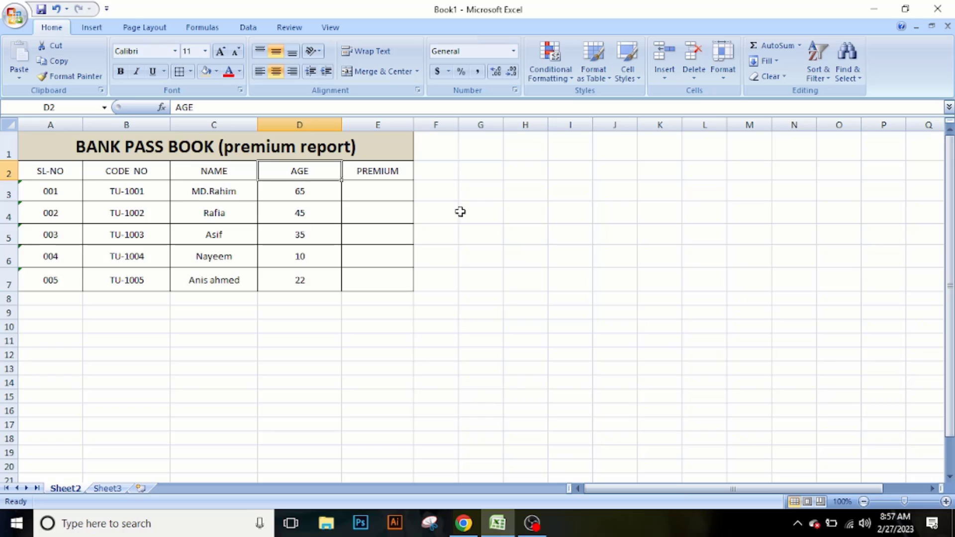
Step: Start an IF formula in E3, the first PREMIUM cell, with the logical test D3<16
{"action": "left_click", "coordinate": [379, 193]}
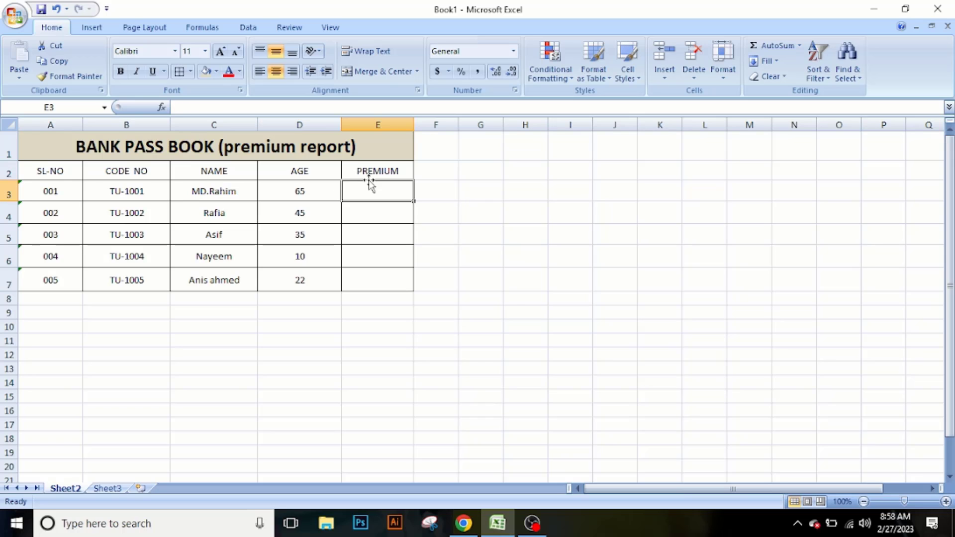
{"action": "double_click", "coordinate": [366, 189]}
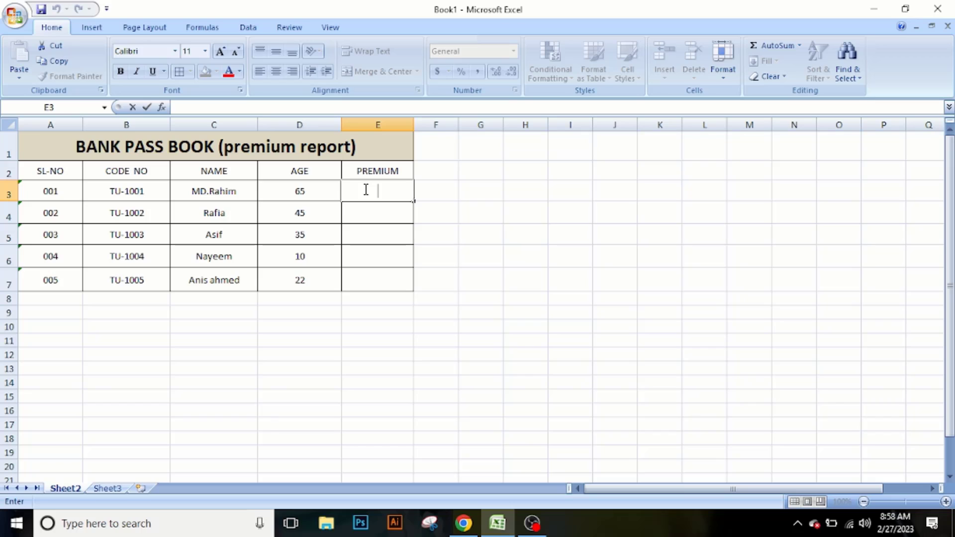
{"action": "type", "text": "="}
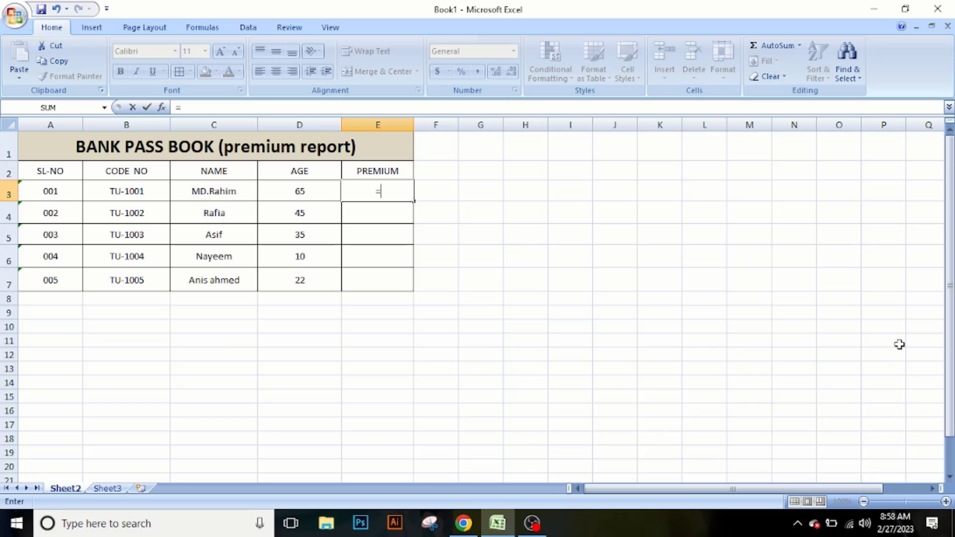
{"action": "type", "text": "if"}
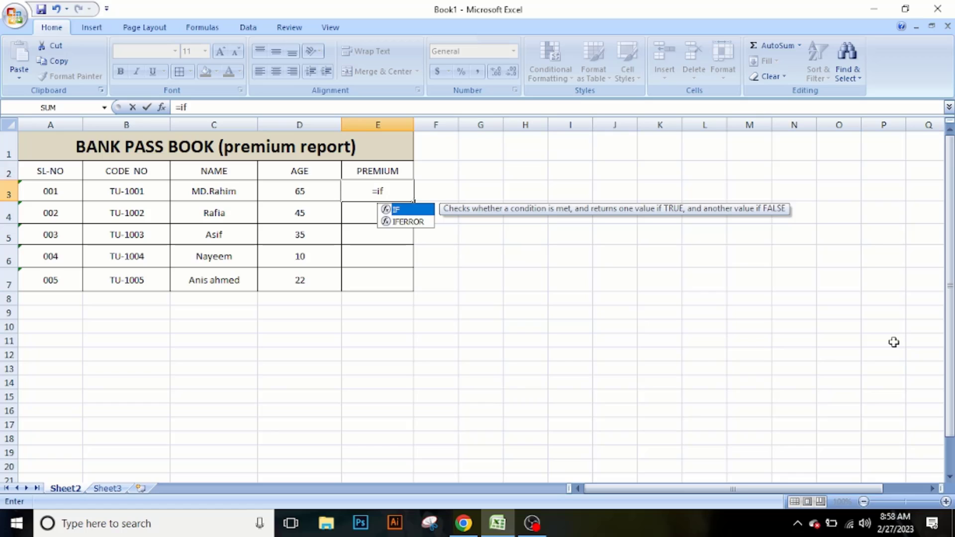
{"action": "type", "text": "("}
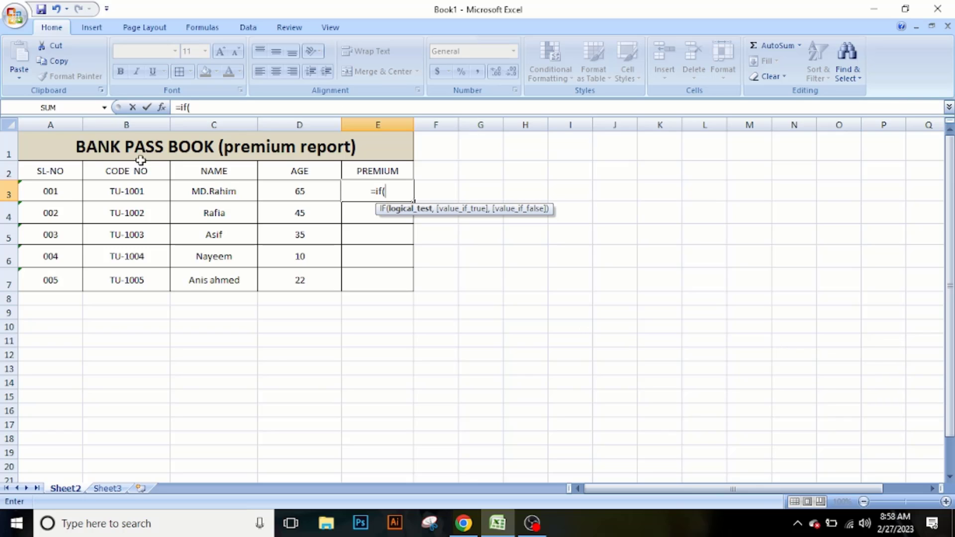
{"action": "left_click", "coordinate": [310, 191]}
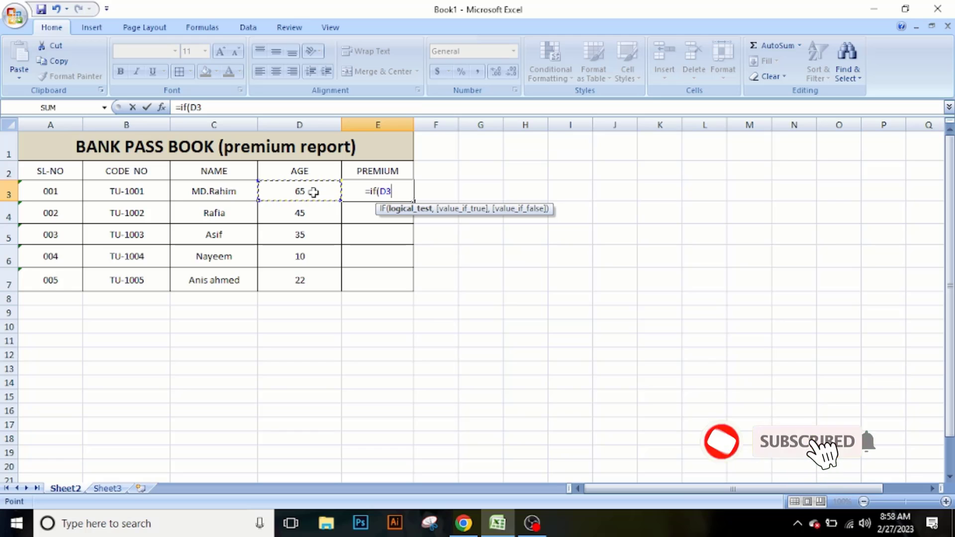
{"action": "type", "text": "<"}
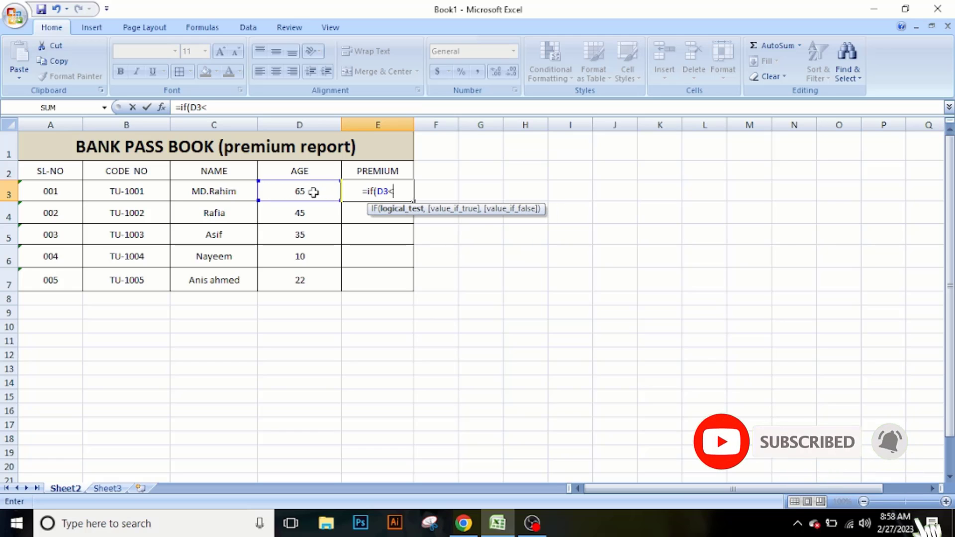
{"action": "type", "text": "16"}
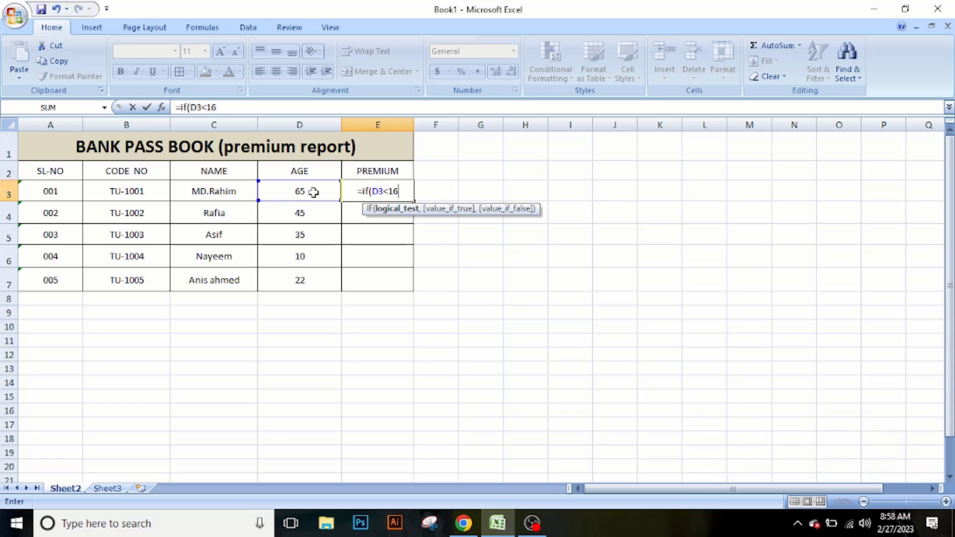
Step: Give the IF formula in E3 1550 as its value if true and continue to the value-if-false argument
{"action": "type", "text": ","}
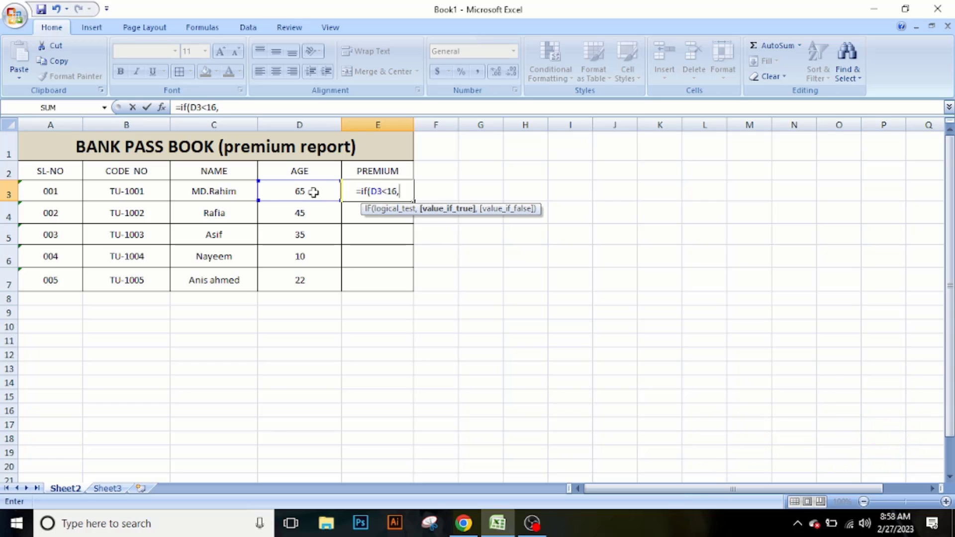
{"action": "type", "text": "156"}
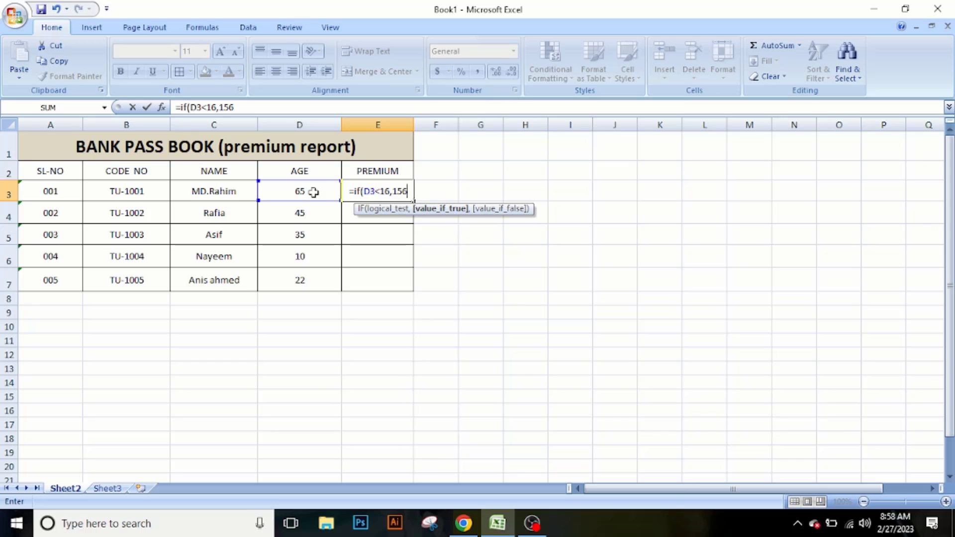
{"action": "key", "text": "BackSpace"}
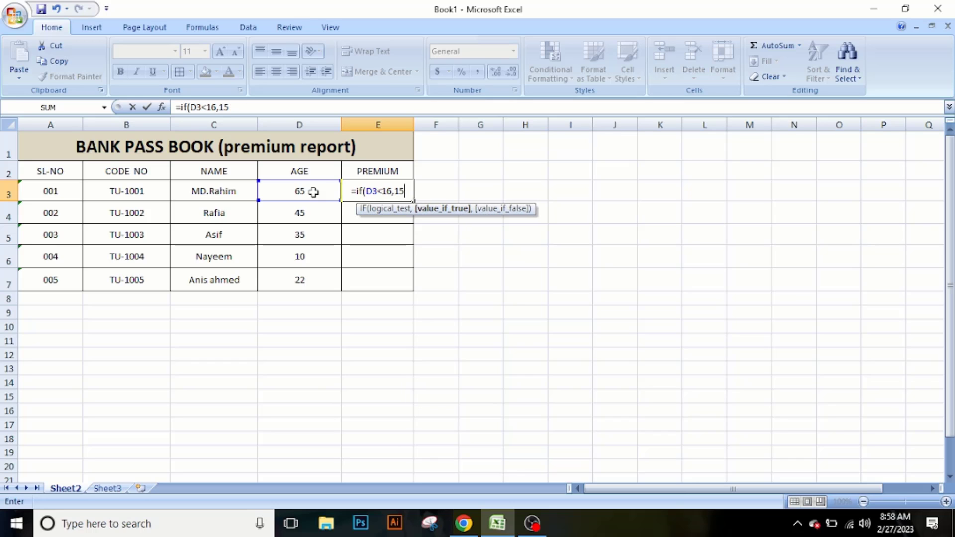
{"action": "type", "text": "50"}
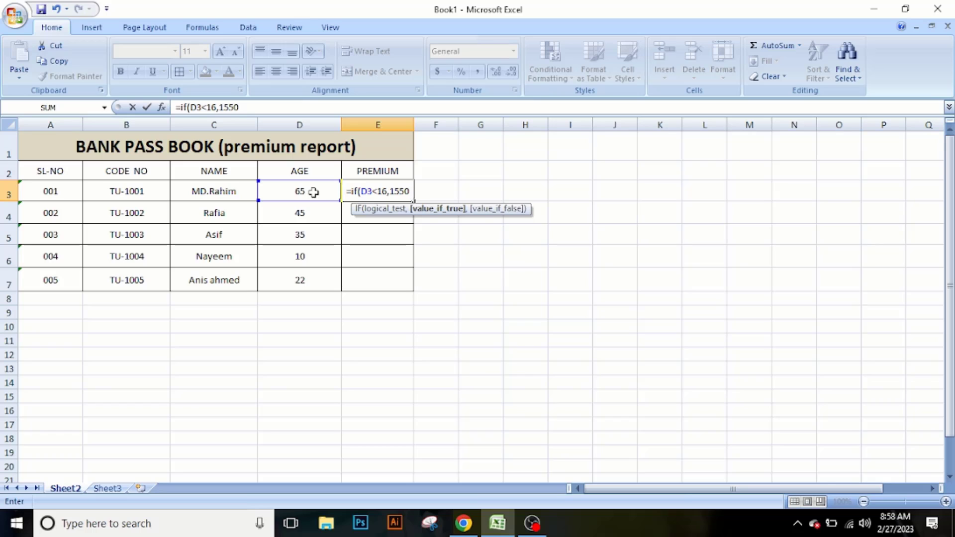
{"action": "type", "text": ","}
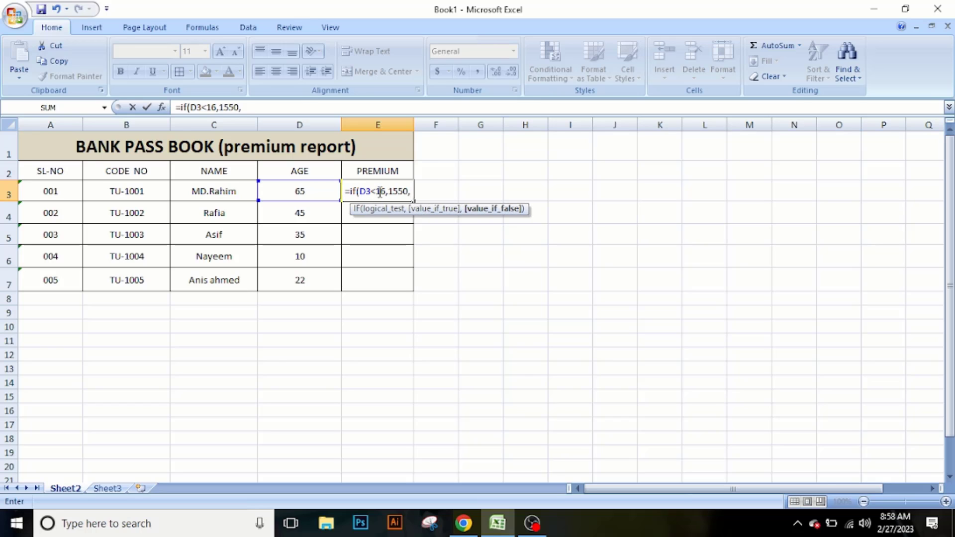
Step: Nest a second IF as the value if false in the E3 formula, with the test d3<25
{"action": "type", "text": "if"}
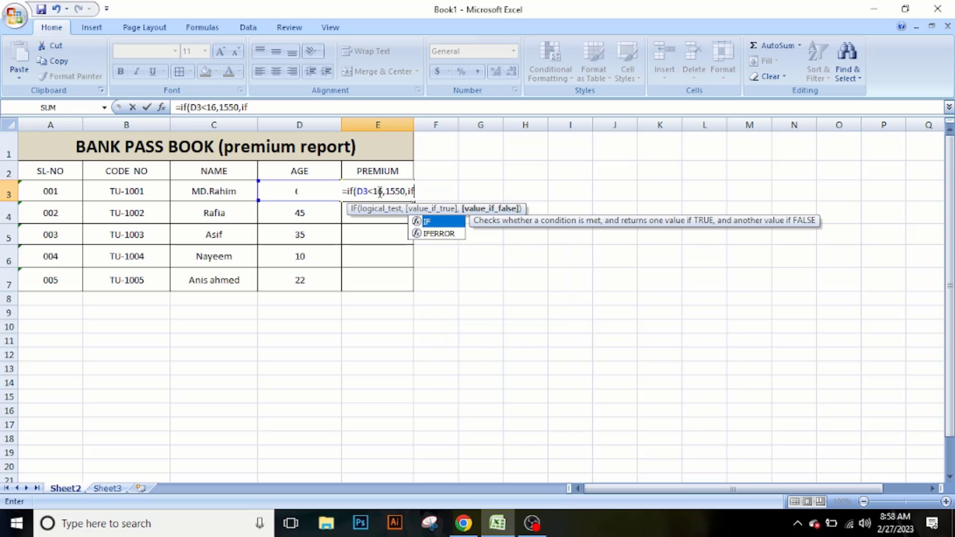
{"action": "type", "text": "(d"}
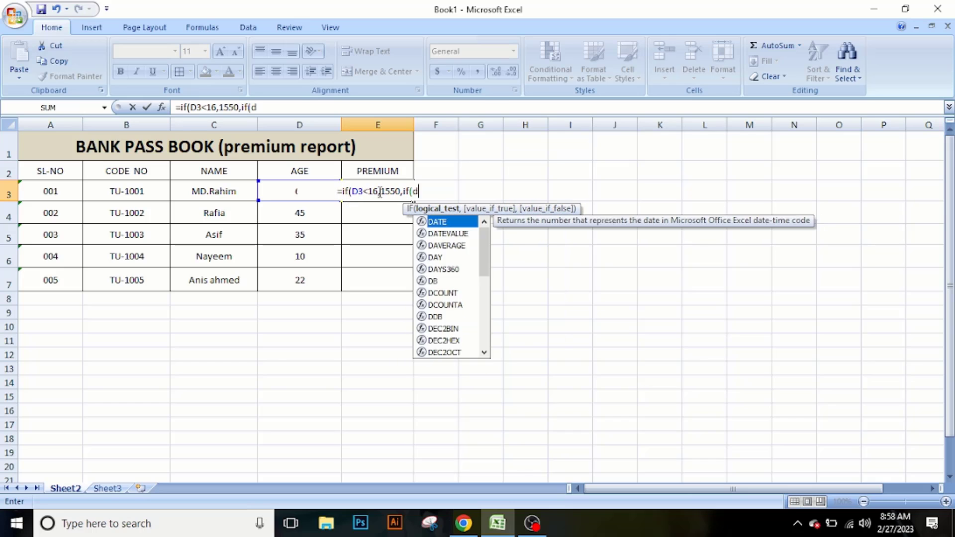
{"action": "type", "text": "3"}
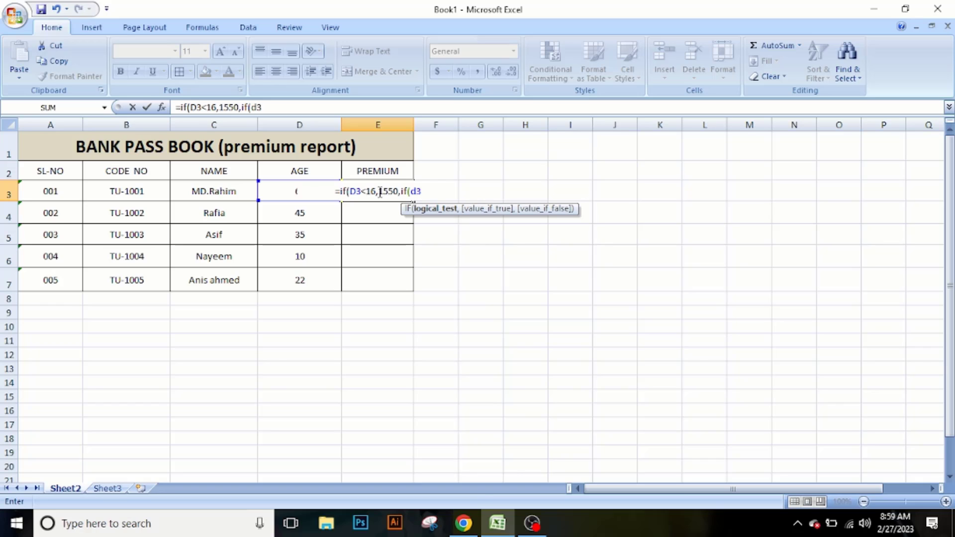
{"action": "type", "text": "<"}
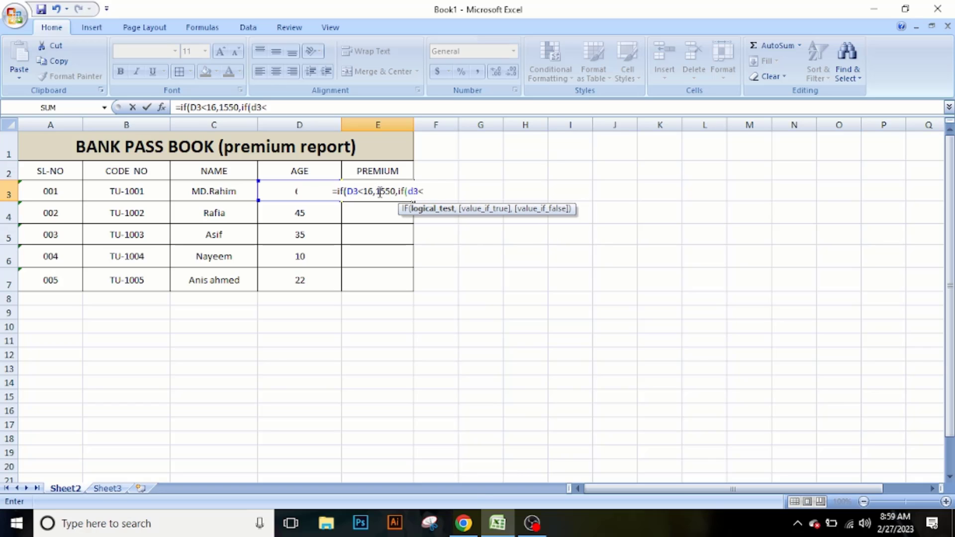
{"action": "type", "text": "25"}
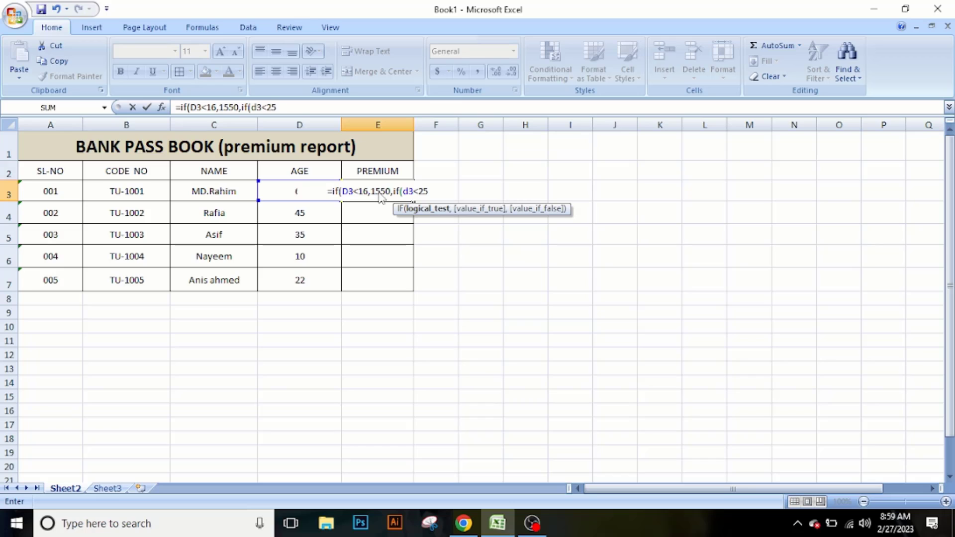
Step: Give the nested IF in E3 2220 as its value if true and continue to its value-if-false argument
{"action": "type", "text": ",25"}
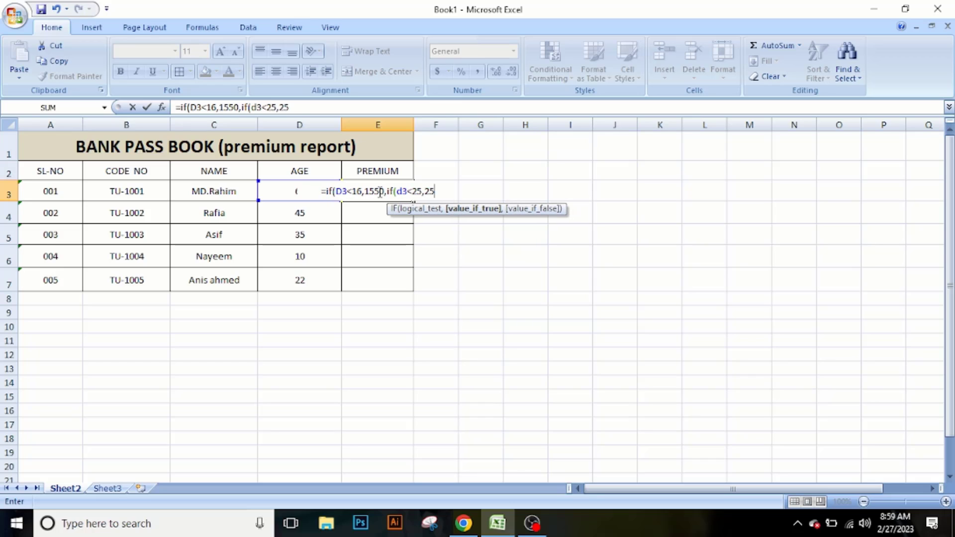
{"action": "key", "text": "BackSpace"}
{"action": "type", "text": "2"}
{"action": "type", "text": "0"}
{"action": "key", "text": "BackSpace"}
{"action": "key", "text": "BackSpace"}
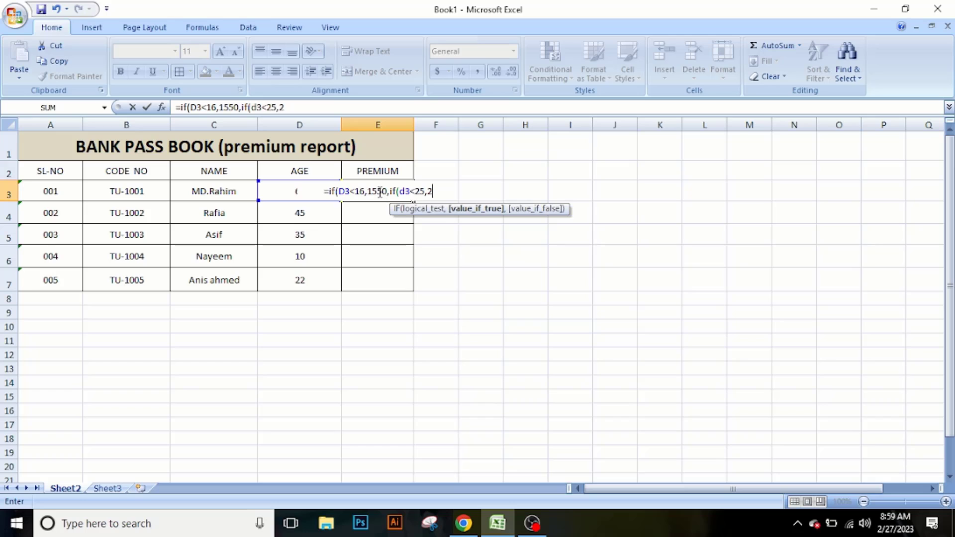
{"action": "type", "text": "220"}
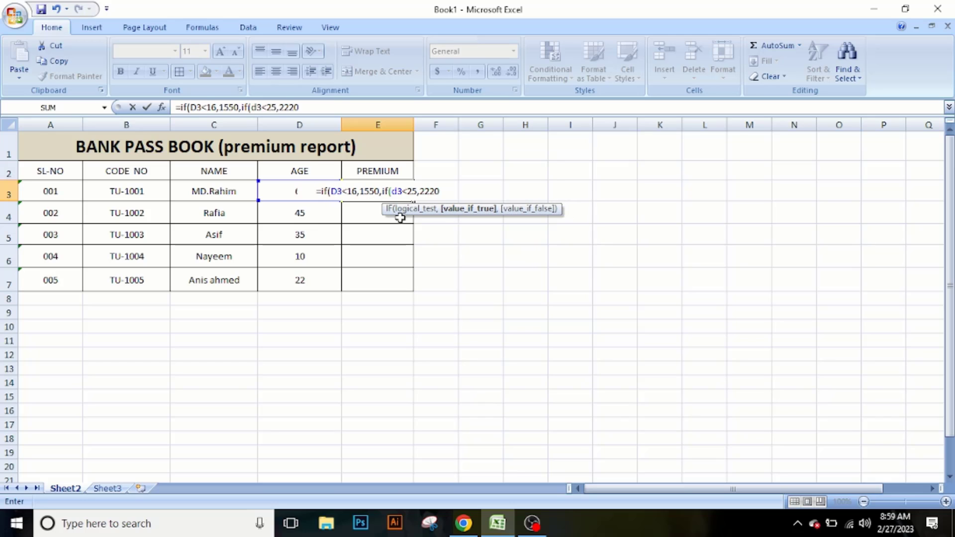
{"action": "type", "text": ","}
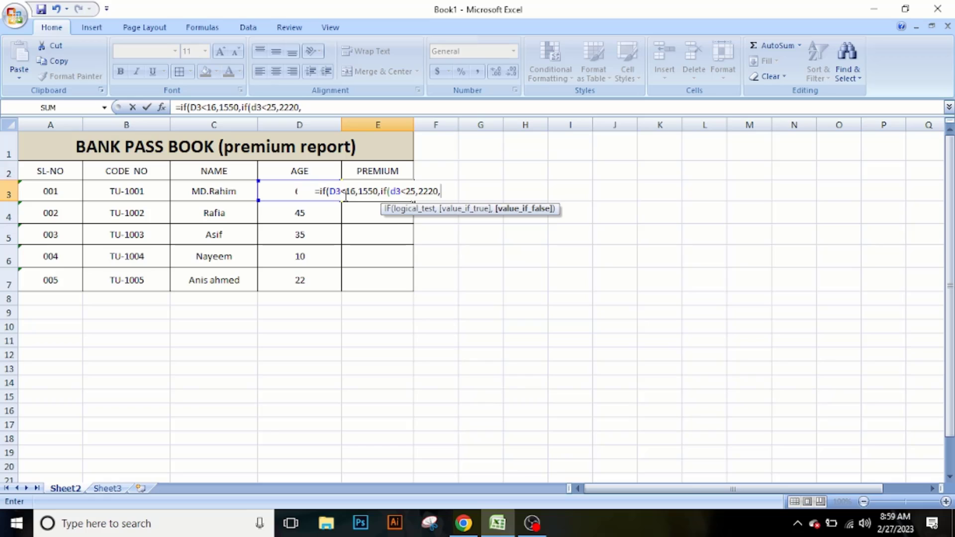
Step: Copy the fragment "if(d3<25,2220," within the E3 formula and paste it at the formula's end as a third IF
{"action": "left_click", "coordinate": [382, 191]}
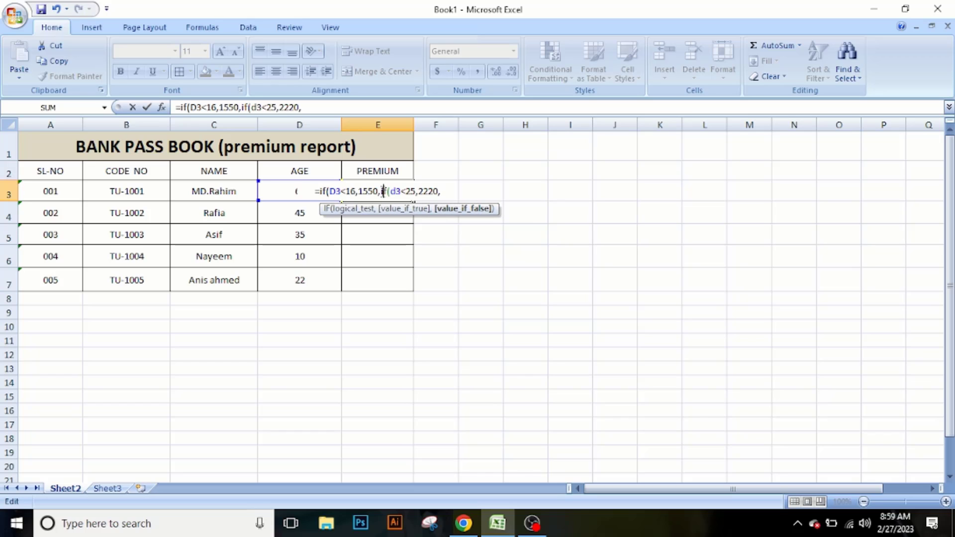
{"action": "left_click_drag", "start_coordinate": [383, 191], "coordinate": [442, 191]}
{"action": "right_click", "coordinate": [442, 191]}
{"action": "left_click", "coordinate": [465, 217]}
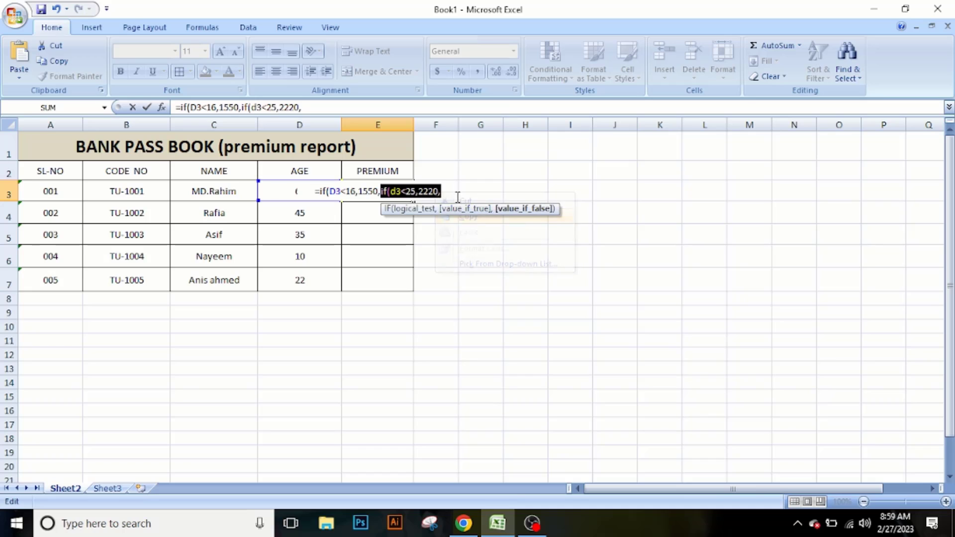
{"action": "left_click", "coordinate": [450, 191]}
{"action": "key", "text": "ctrl+v"}
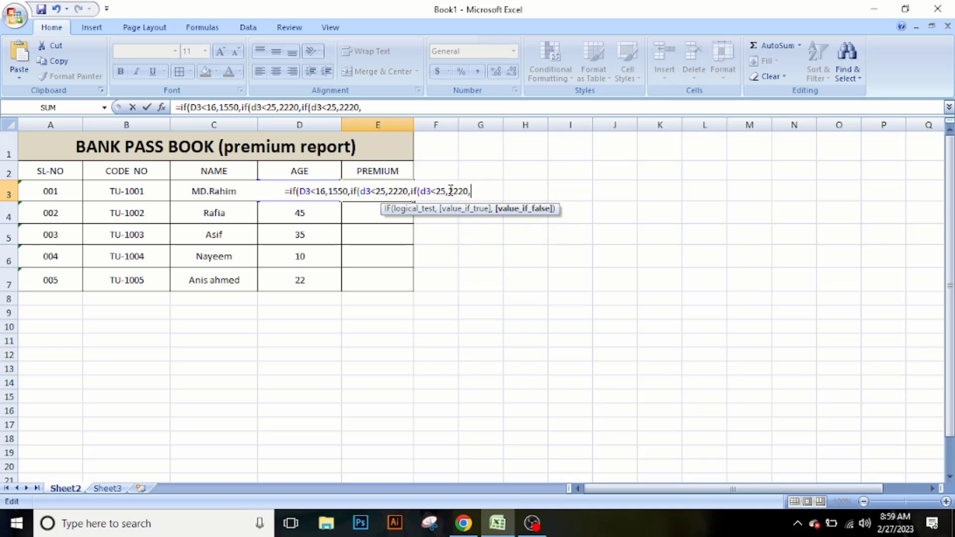
Step: Paste the copied IF fragment again at the end of the E3 formula as a fourth IF, and change the third IF's test to d3<40
{"action": "key", "text": "ctrl+v"}
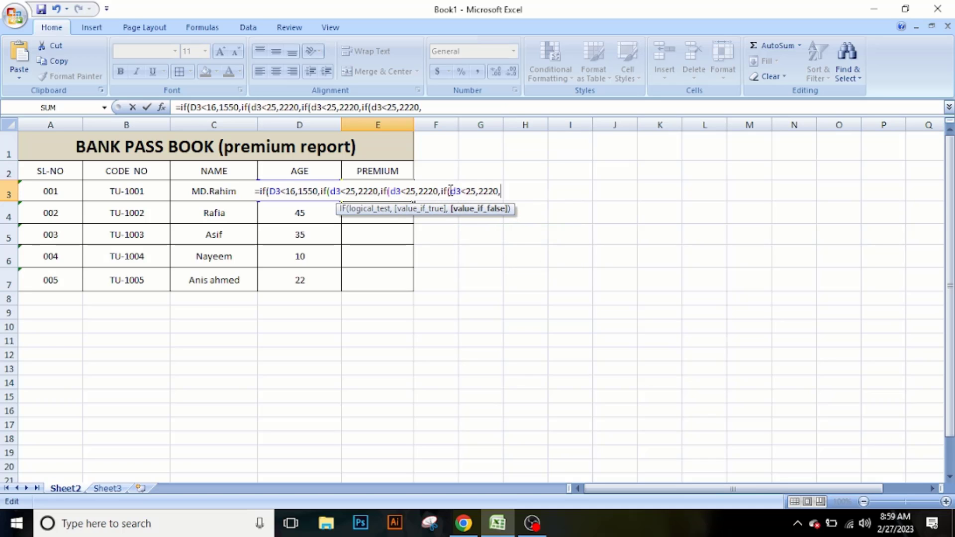
{"action": "left_click", "coordinate": [429, 108]}
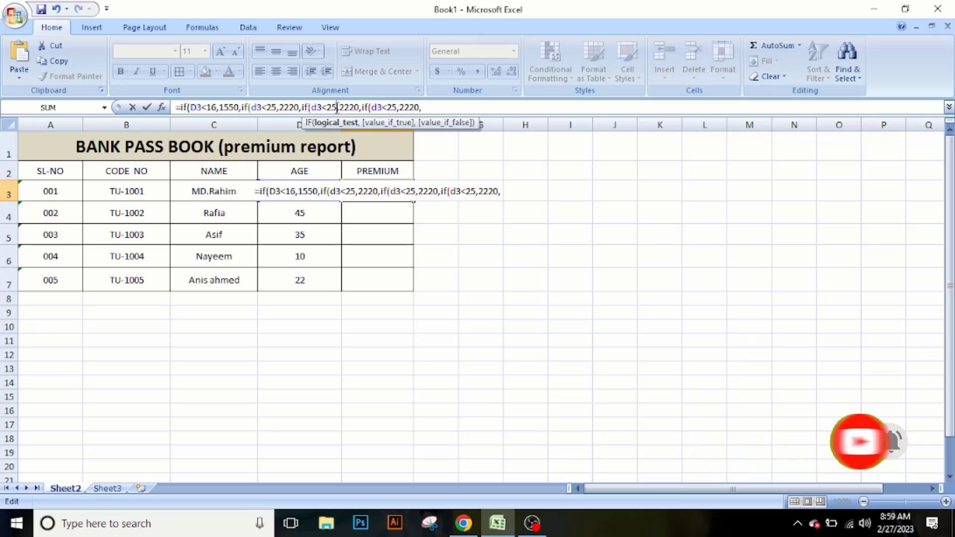
{"action": "left_click", "coordinate": [337, 108]}
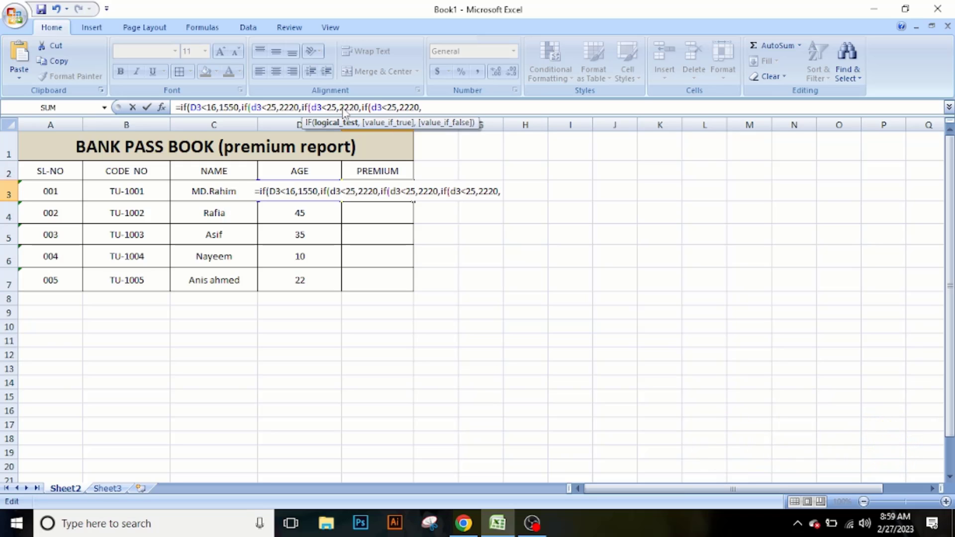
{"action": "key", "text": "BackSpace"}
{"action": "key", "text": "BackSpace"}
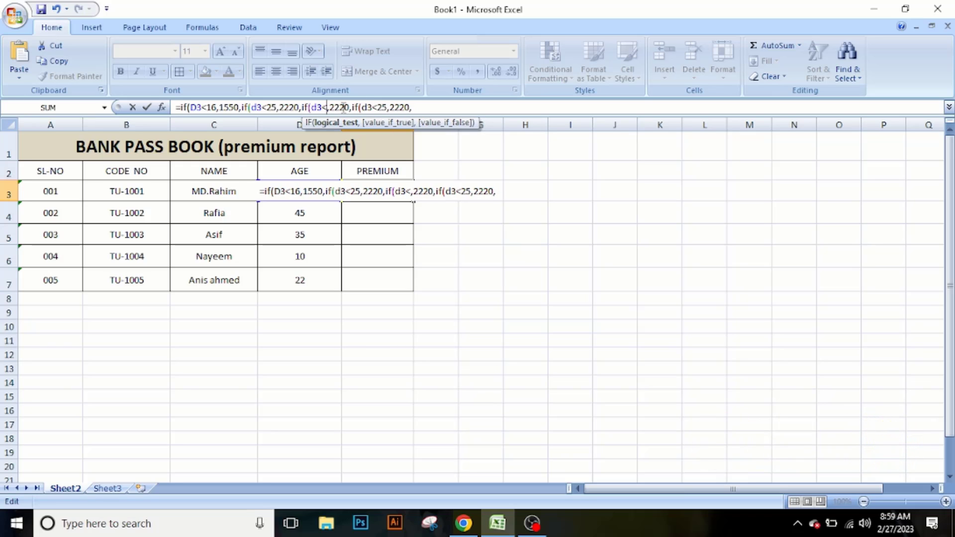
{"action": "type", "text": "40"}
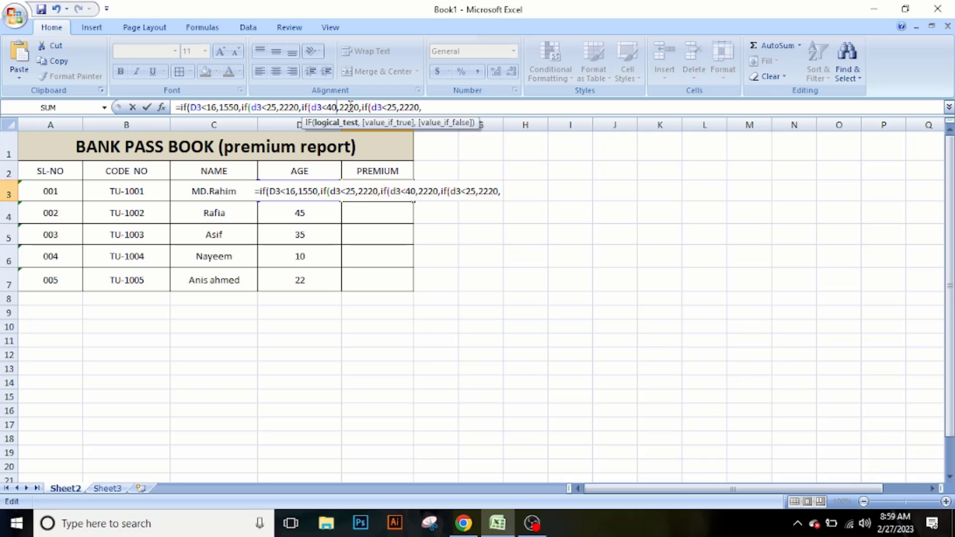
Step: Set the value if true of the third IF in the E3 formula to 3000
{"action": "left_click", "coordinate": [354, 107]}
{"action": "key", "text": "BackSpace"}
{"action": "key", "text": "BackSpace"}
{"action": "key", "text": "BackSpace"}
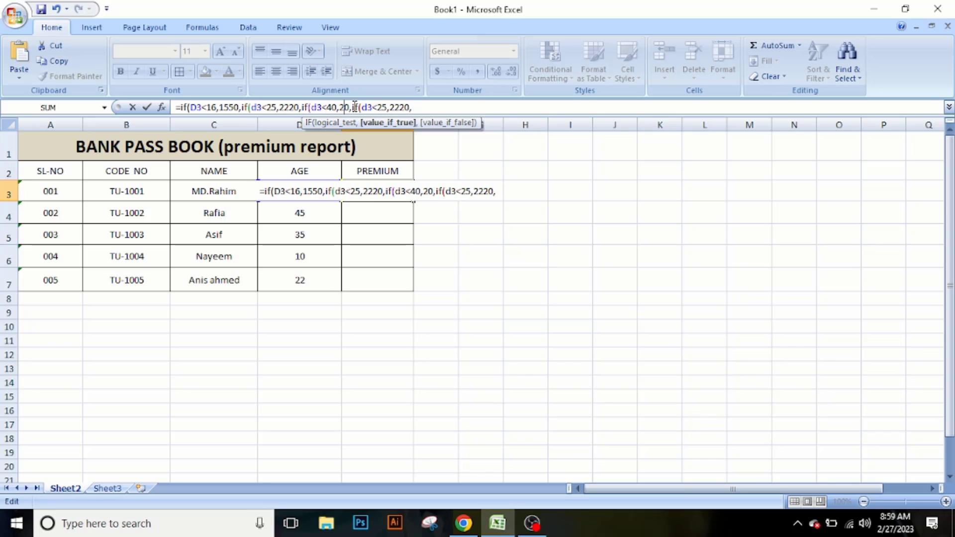
{"action": "type", "text": "300"}
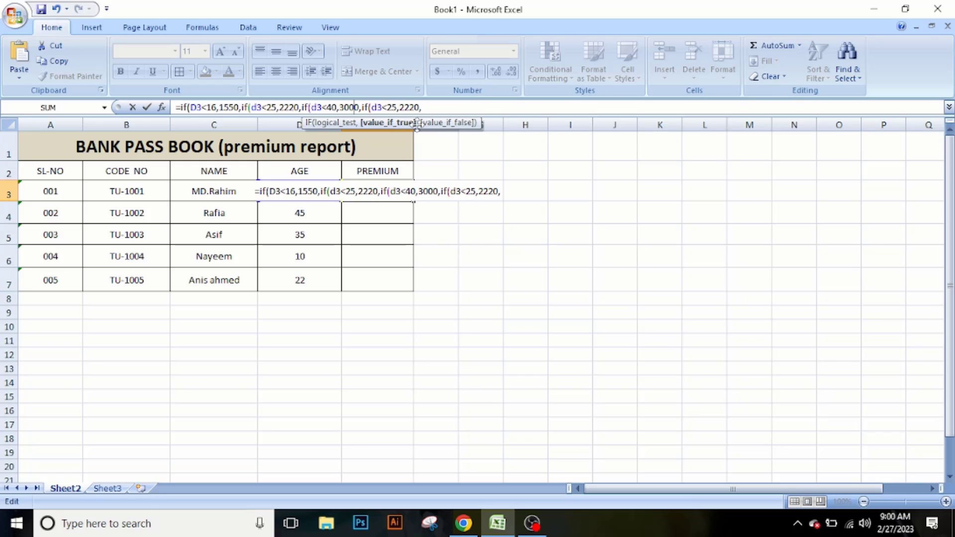
Step: Change the logical test of the fourth IF in the E3 formula to d3>40
{"action": "left_click", "coordinate": [392, 107]}
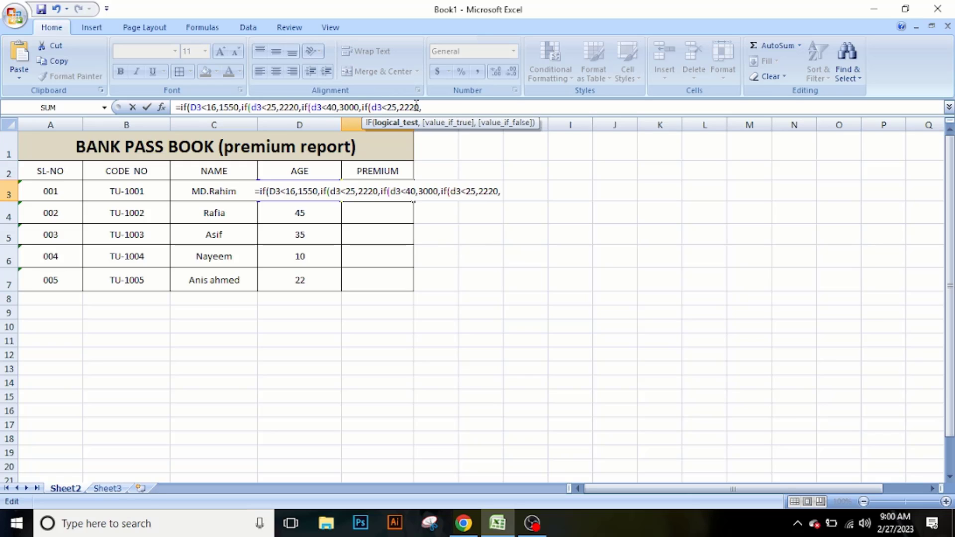
{"action": "key", "text": "BackSpace"}
{"action": "key", "text": "BackSpace"}
{"action": "key", "text": "BackSpace"}
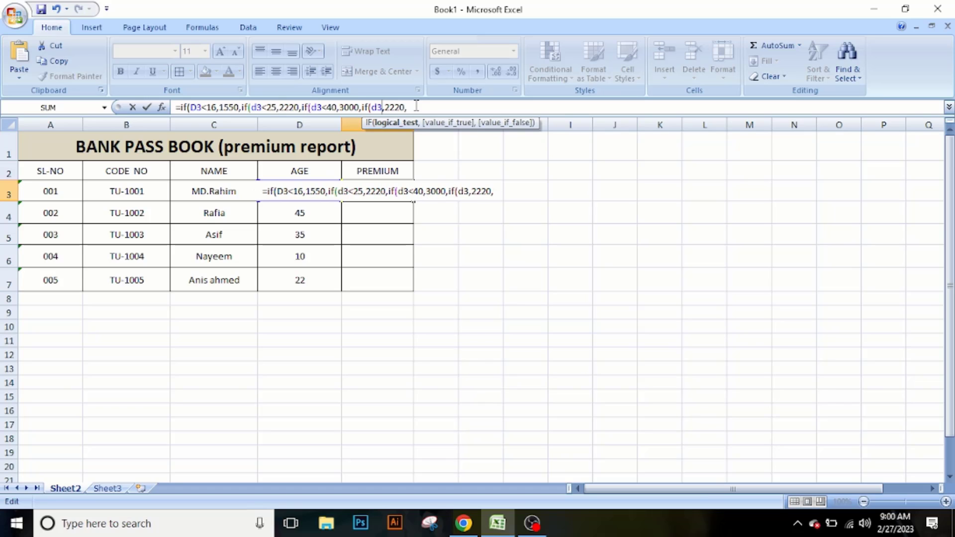
{"action": "type", "text": ">"}
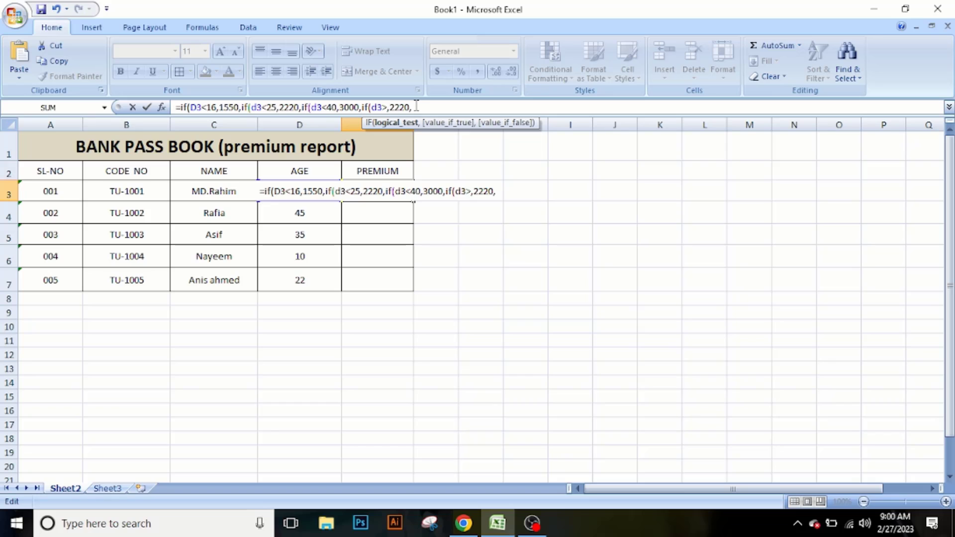
{"action": "type", "text": "40"}
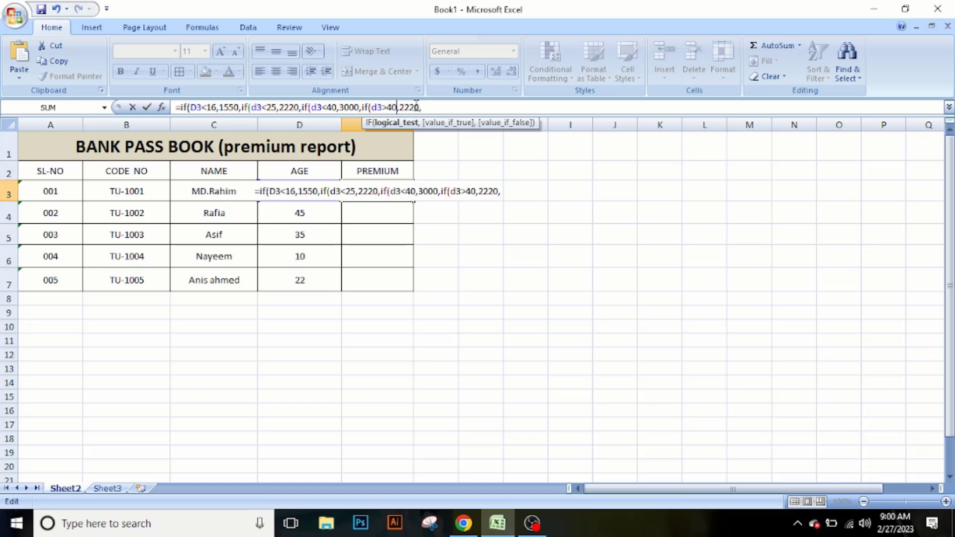
Step: Set the value if true of the fourth IF in the E3 formula to 3500
{"action": "key", "text": "Right"}
{"action": "key", "text": "Right"}
{"action": "key", "text": "Right"}
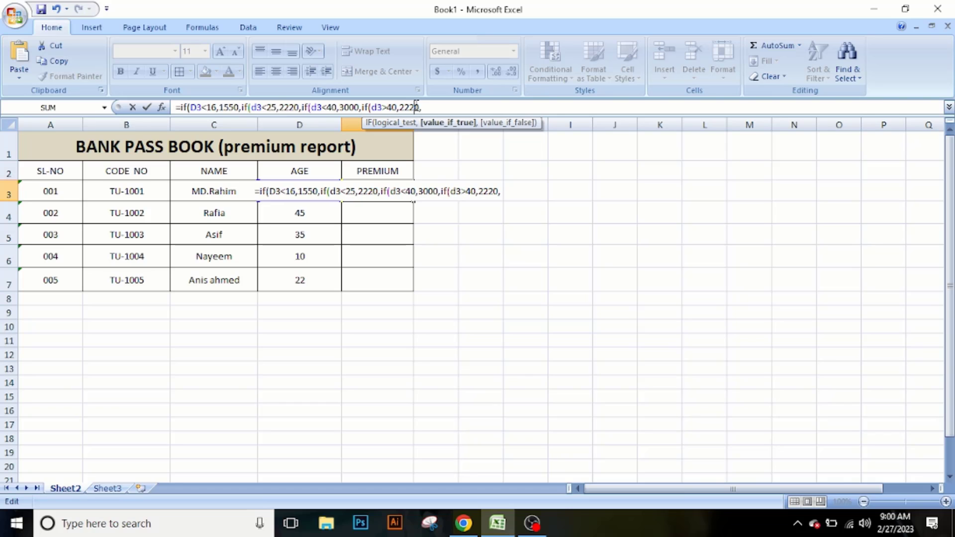
{"action": "key", "text": "BackSpace"}
{"action": "key", "text": "BackSpace"}
{"action": "key", "text": "BackSpace"}
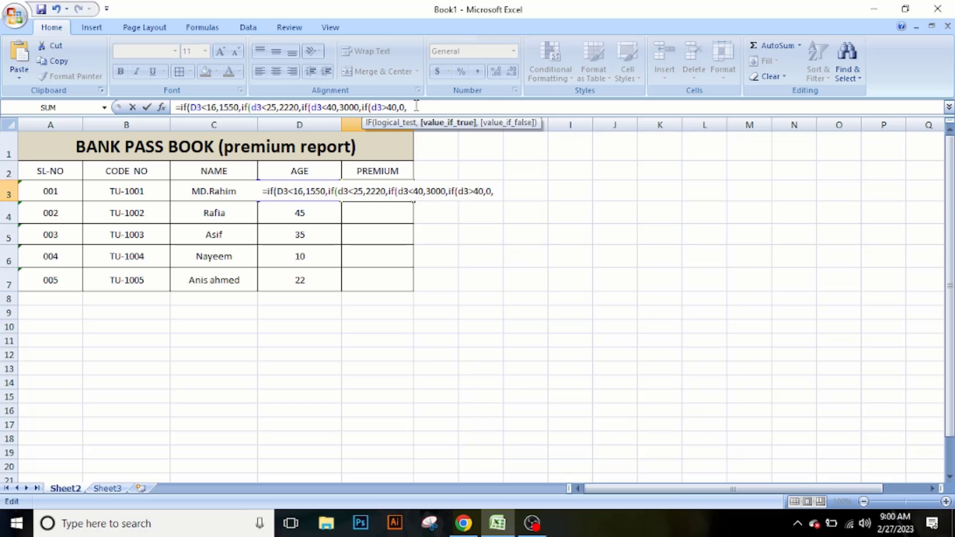
{"action": "type", "text": "3"}
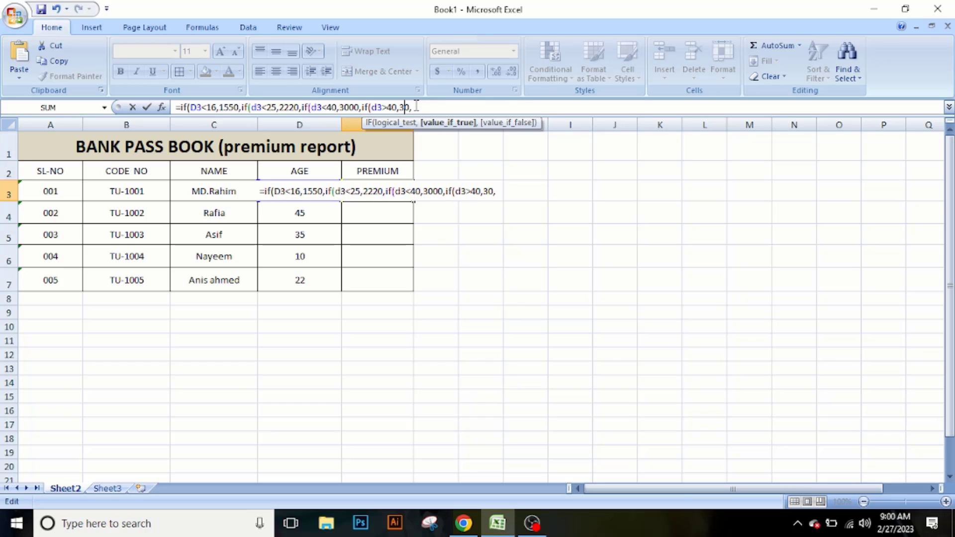
{"action": "type", "text": "50"}
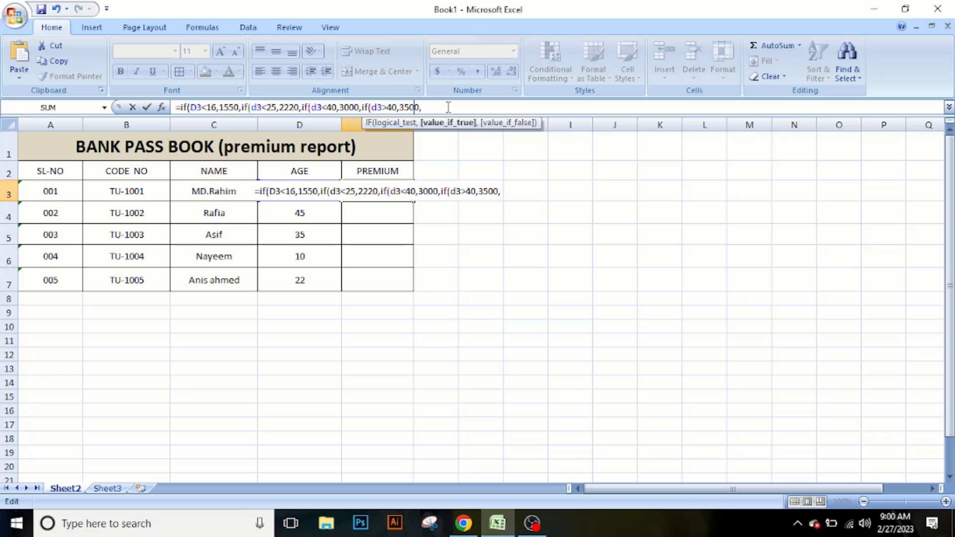
Step: Remove the trailing comma from the E3 formula, close all four nested IFs with "))))" and enter the formula
{"action": "left_click", "coordinate": [432, 106]}
{"action": "key", "text": "BackSpace"}
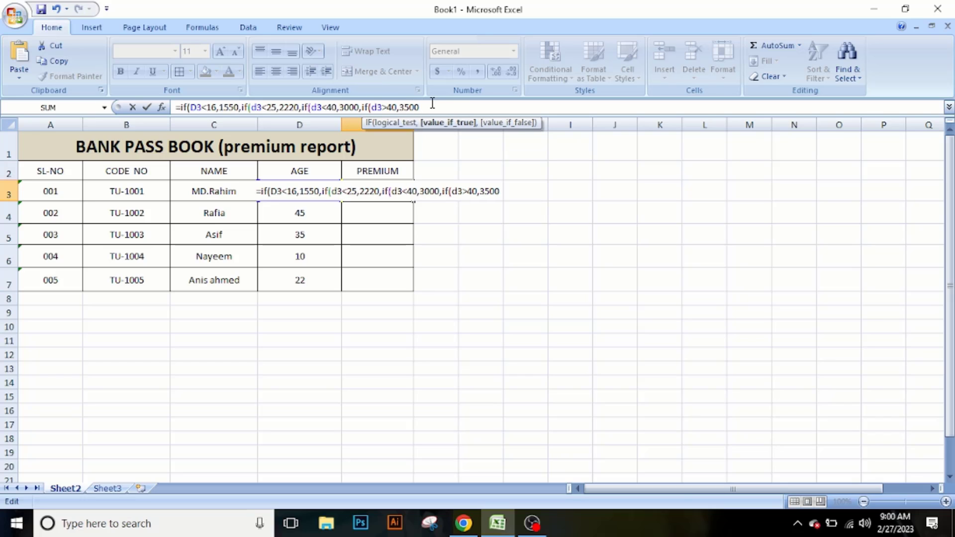
{"action": "type", "text": "))"}
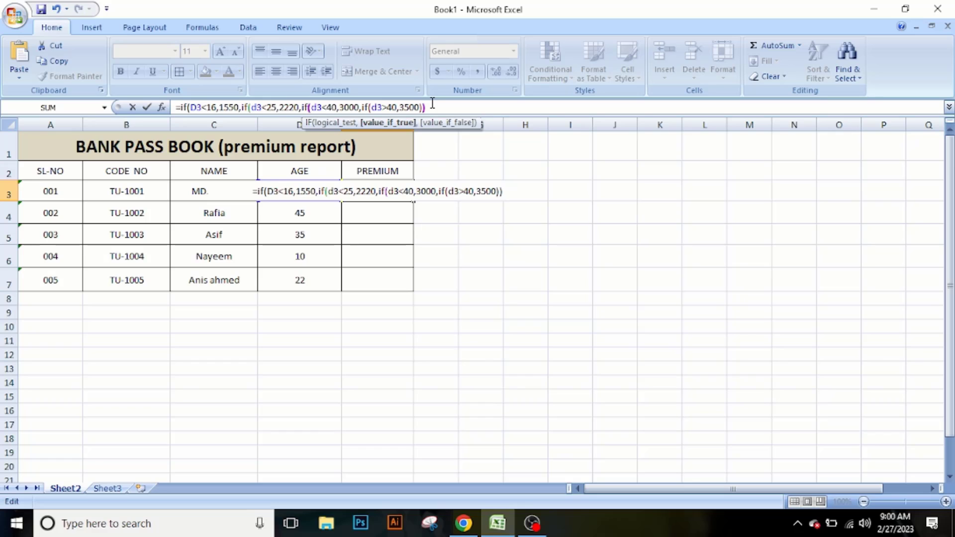
{"action": "type", "text": "))"}
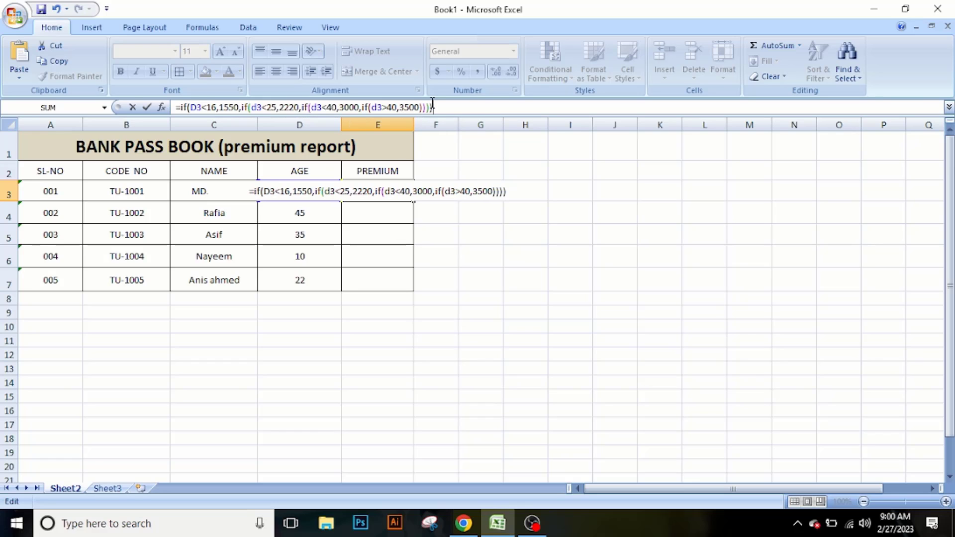
{"action": "key", "text": "Return"}
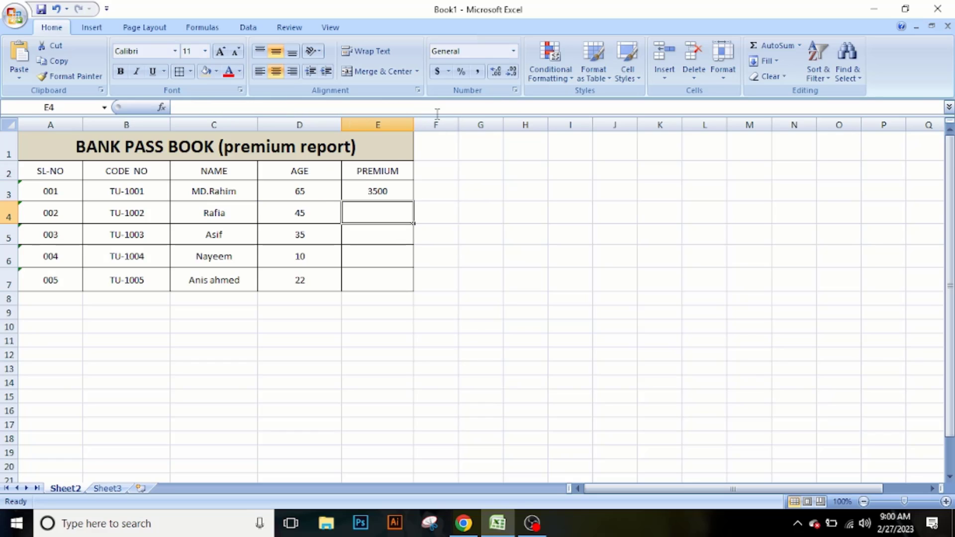
Step: Fill the premium formula from E3 down through E7 for the remaining customers and select the PREMIUM header cell
{"action": "left_click", "coordinate": [374, 190]}
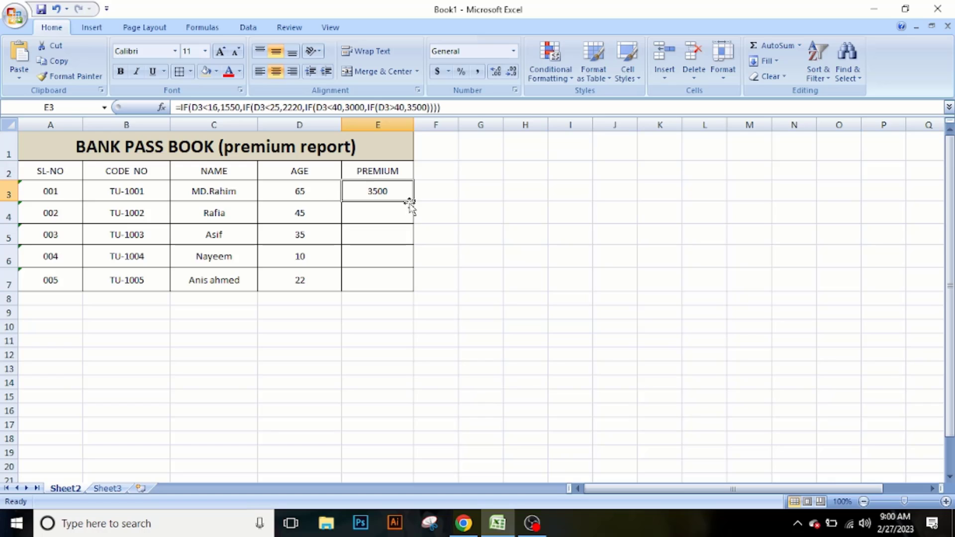
{"action": "left_click_drag", "start_coordinate": [416, 203], "coordinate": [415, 292]}
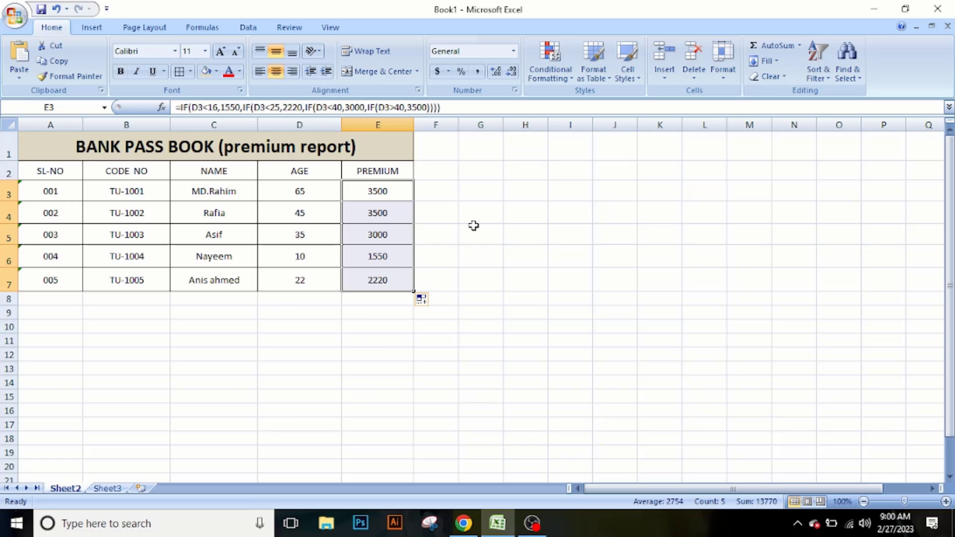
{"action": "left_click", "coordinate": [373, 172]}
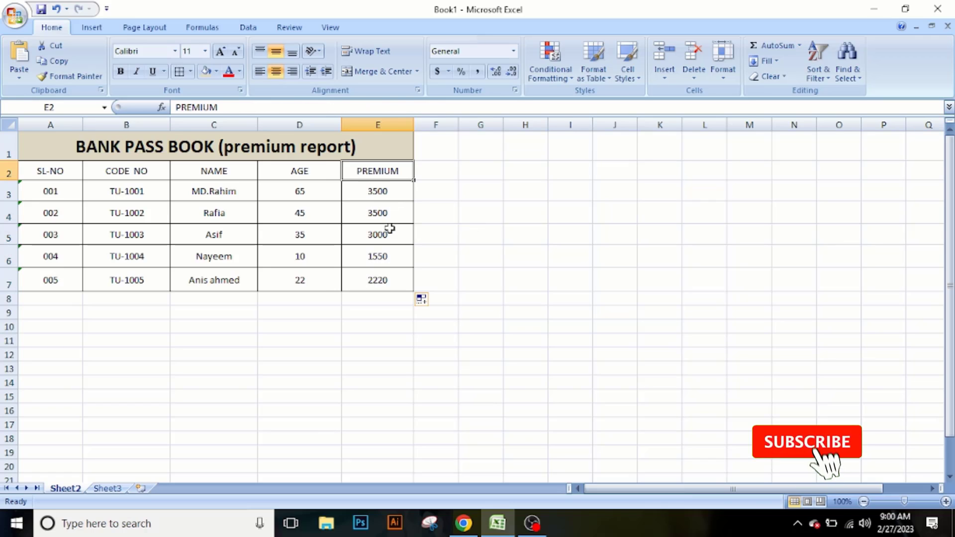